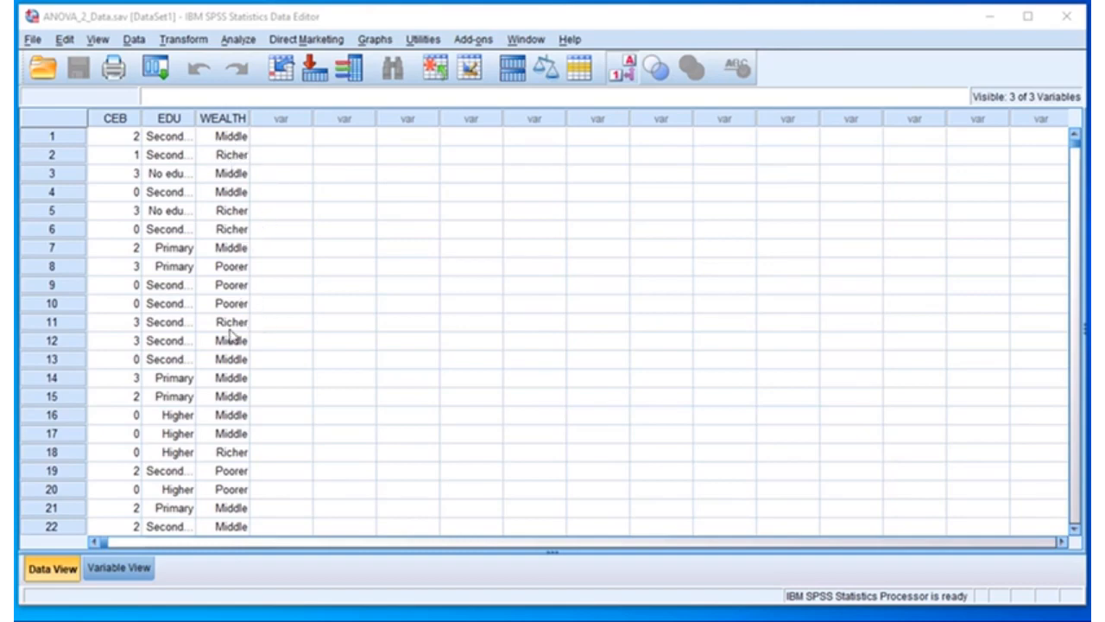
# Display the dataset's variable definitions and widen the Values column.
pyautogui.click(119, 574)
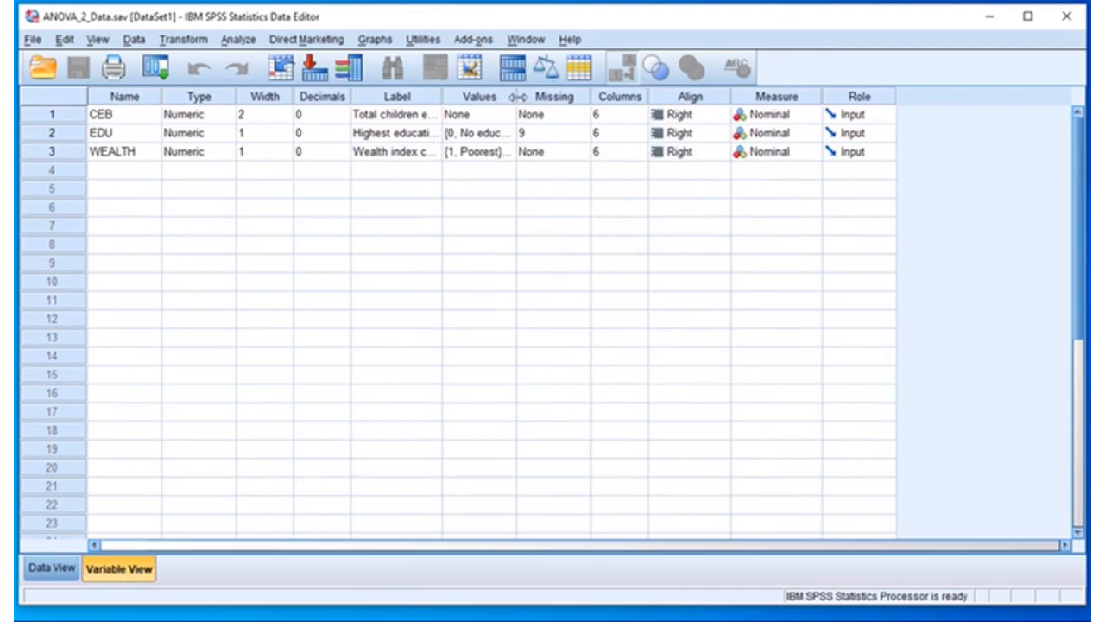
pyautogui.moveTo(517, 97); pyautogui.dragTo(621, 102)
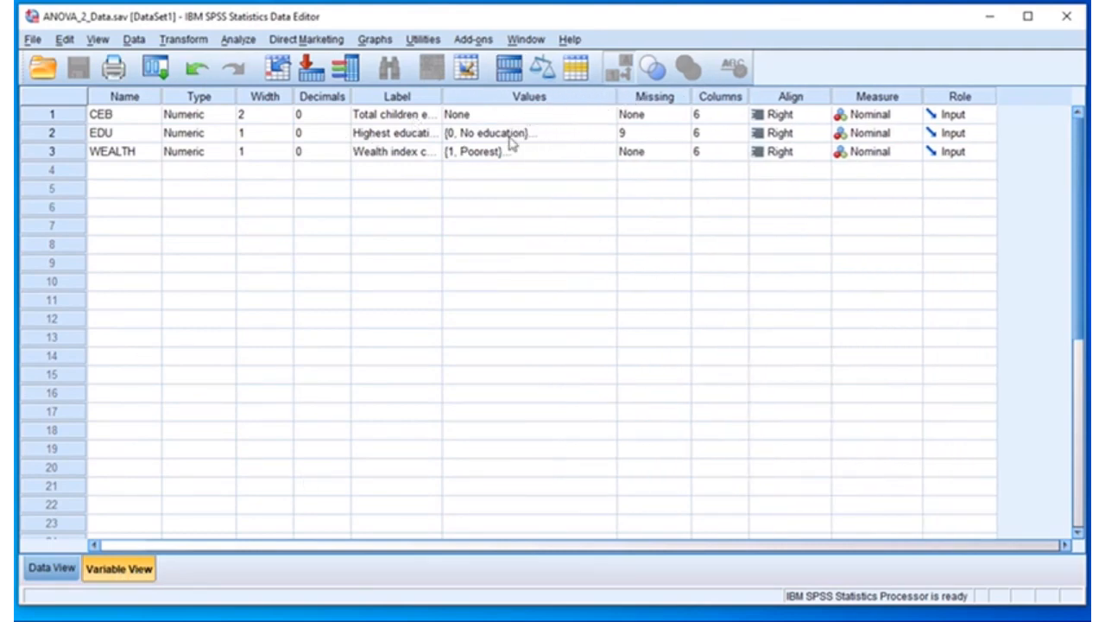
# Start a univariate general linear model with Total children ever born (CEB) as the dependent variable.
pyautogui.click(238, 40)
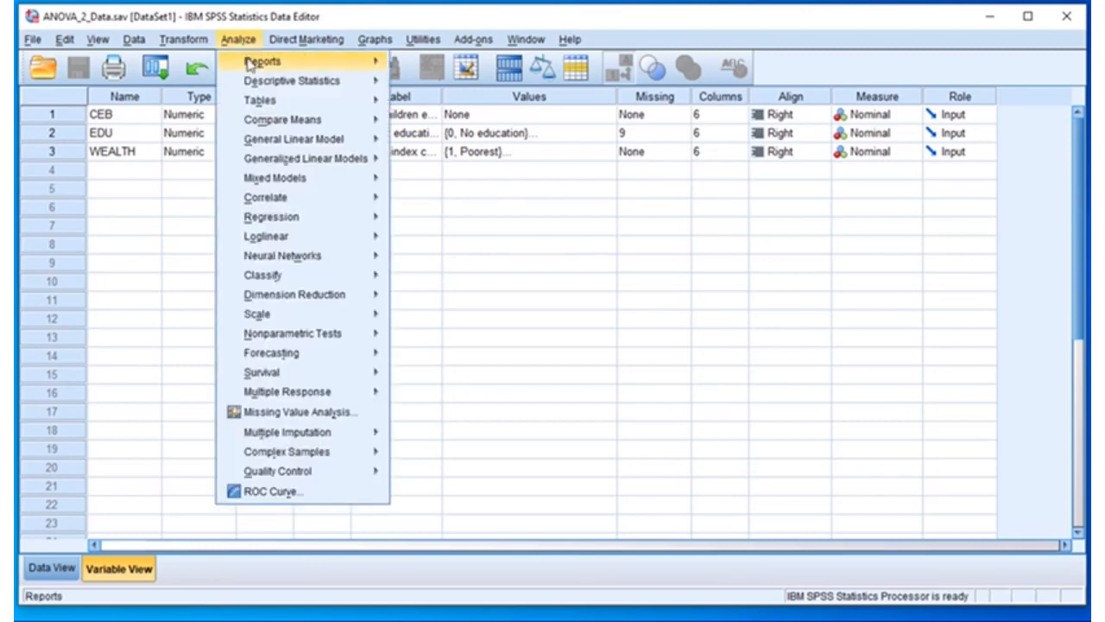
pyautogui.moveTo(267, 145)
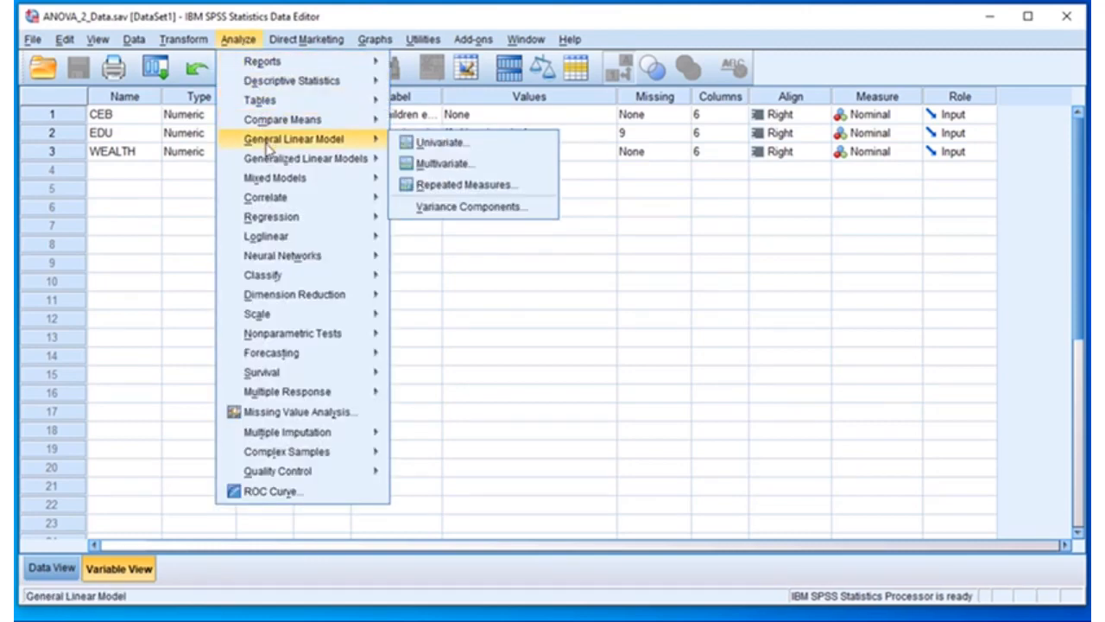
pyautogui.click(441, 144)
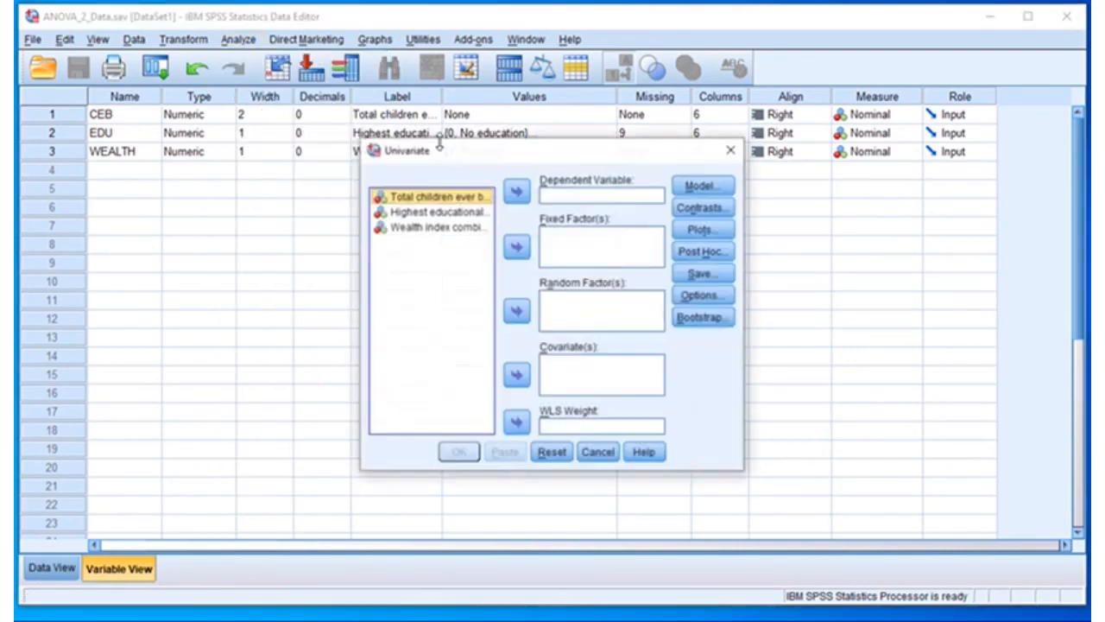
pyautogui.click(516, 192)
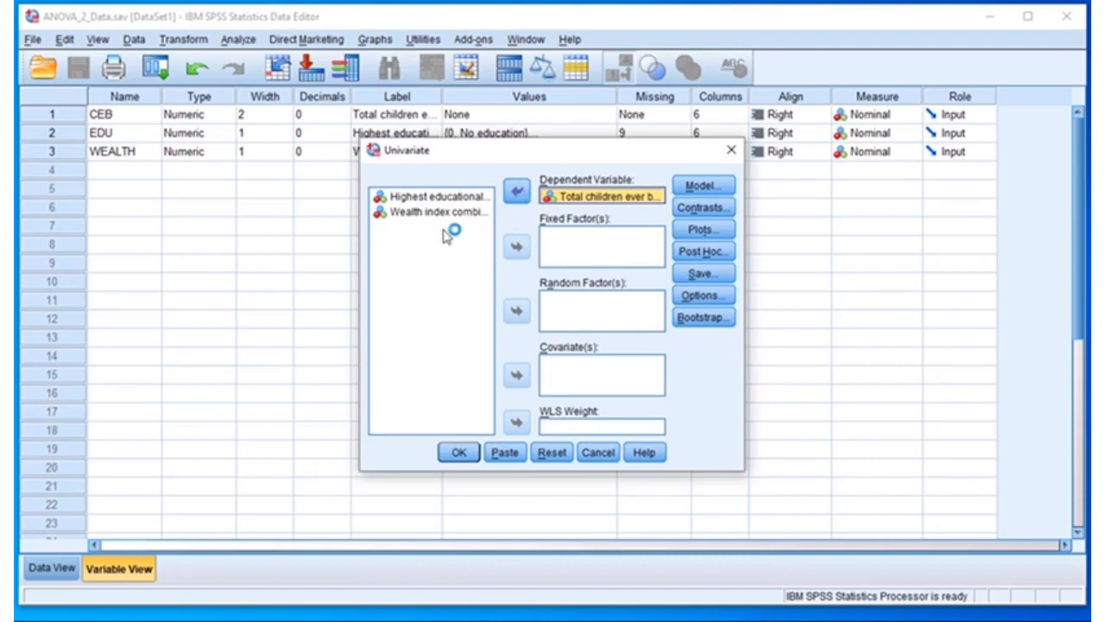
# Add highest educational level (EDU) and wealth index combined (WEALTH) as the model's fixed factors.
pyautogui.click(437, 199)
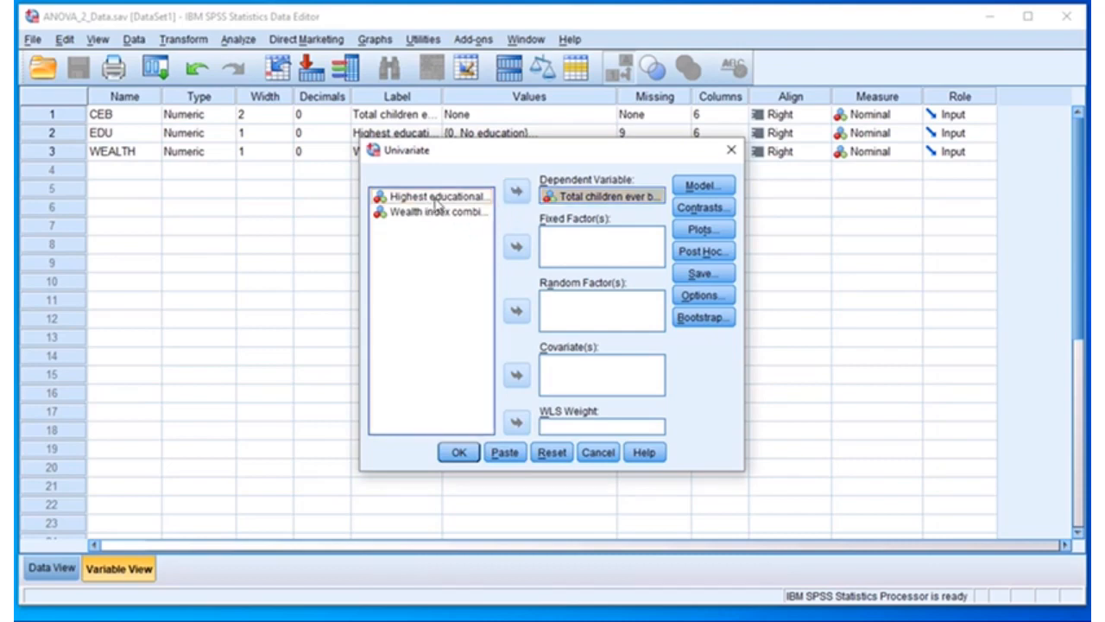
pyautogui.click(518, 249)
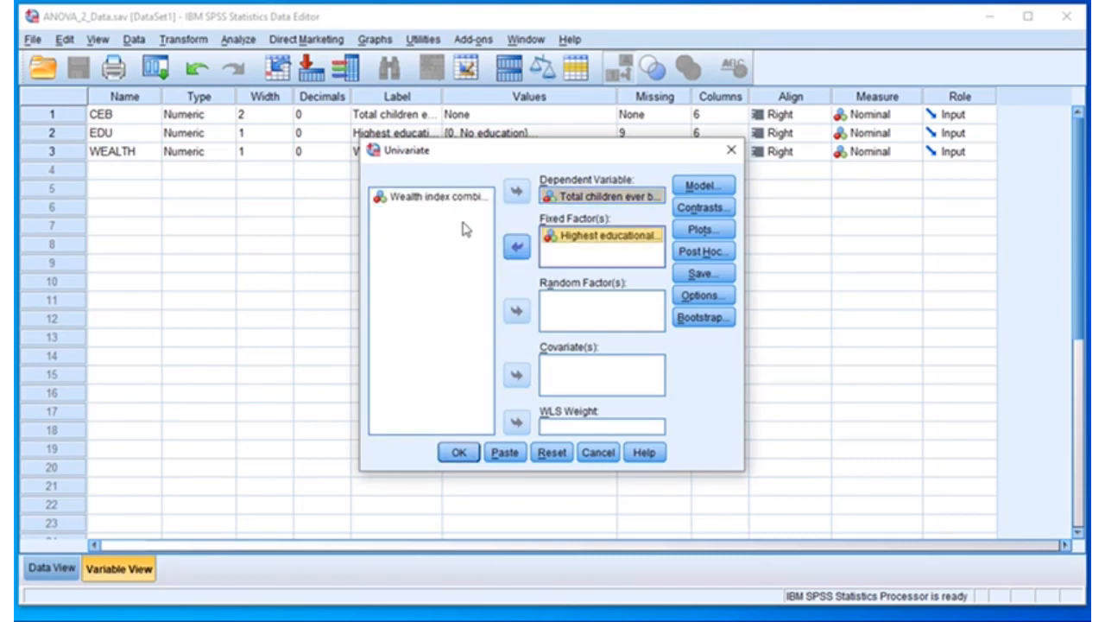
pyautogui.click(451, 200)
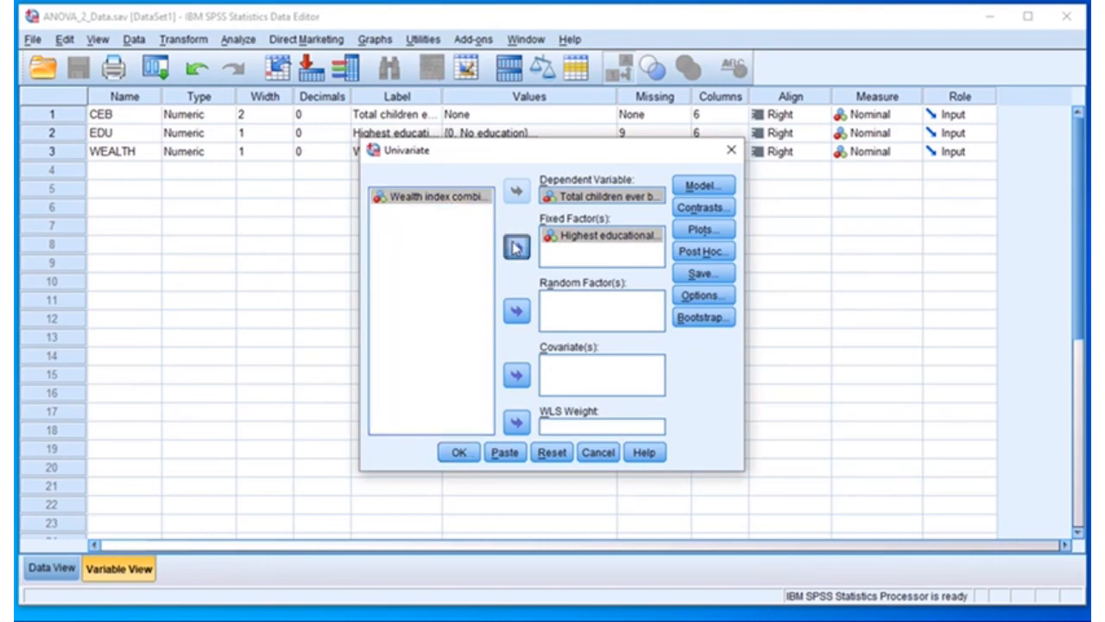
pyautogui.click(516, 248)
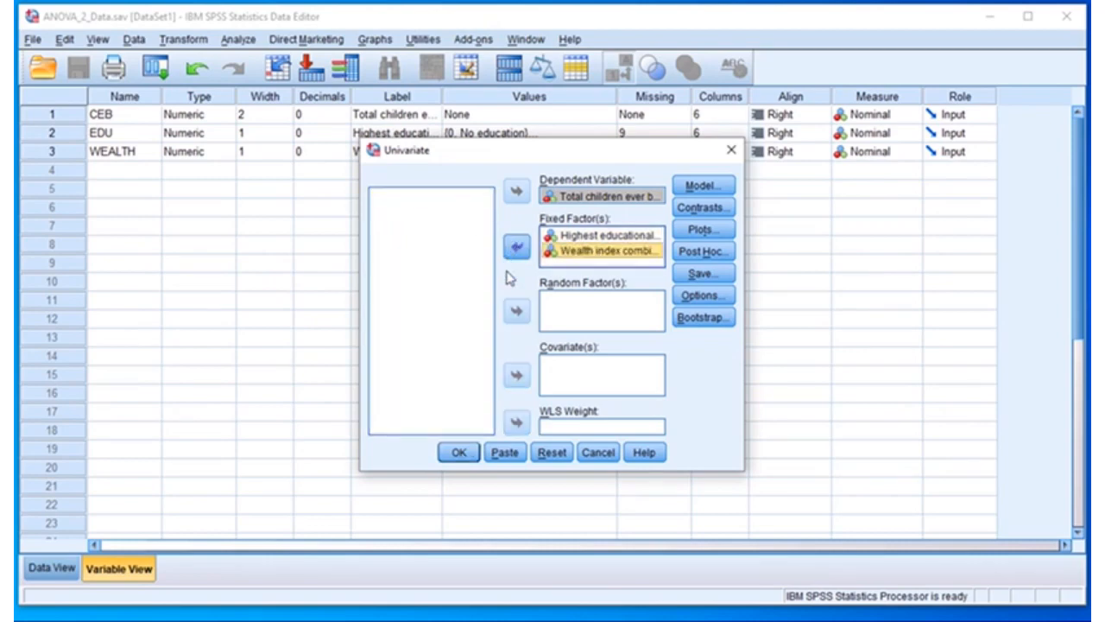
# Keep the factor contrasts at None and add a profile plot with EDU on the horizontal axis and WEALTH as separate lines.
pyautogui.click(717, 210)
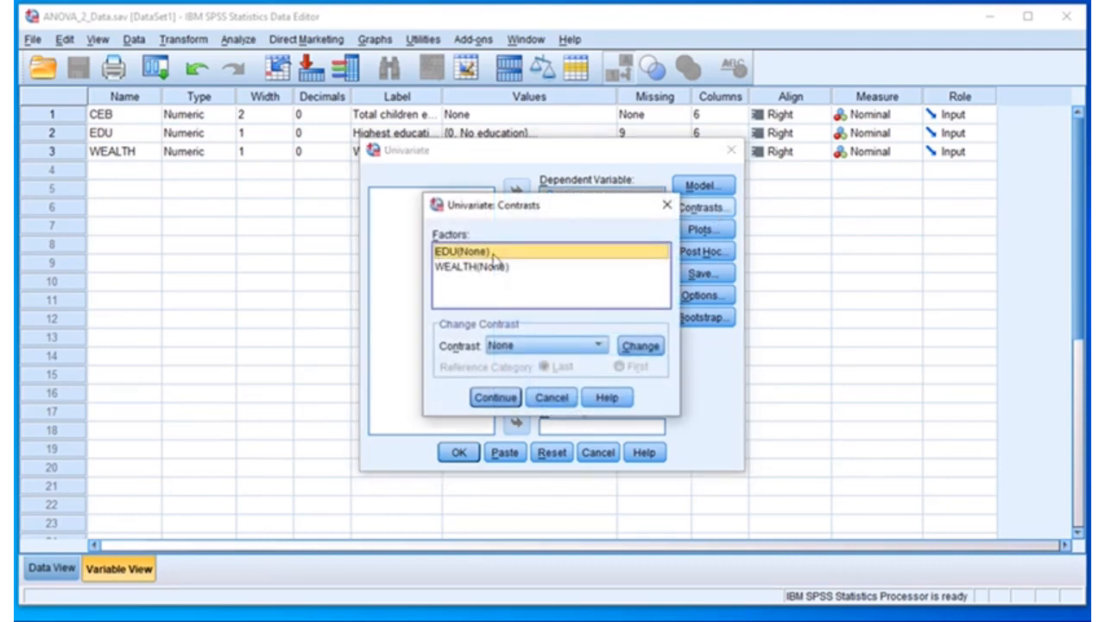
pyautogui.click(494, 398)
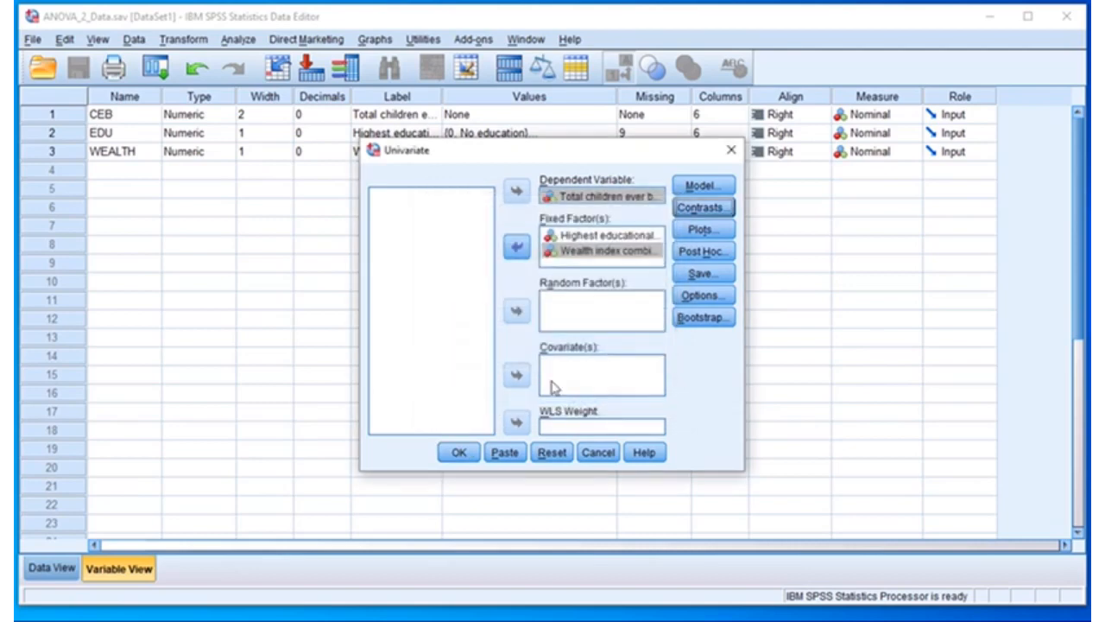
pyautogui.click(702, 235)
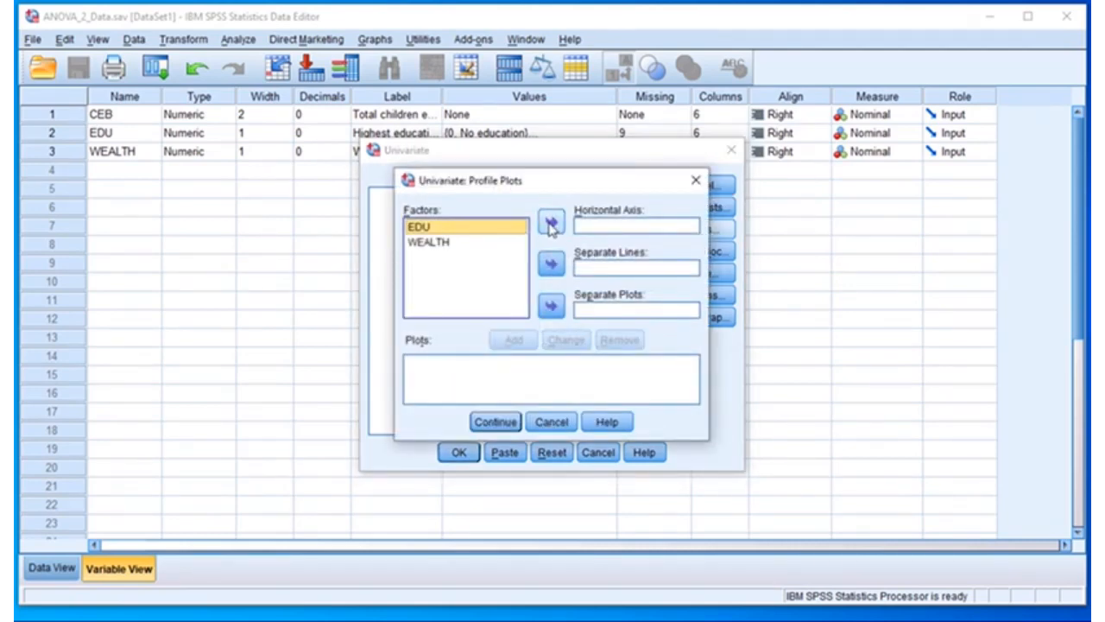
pyautogui.click(552, 224)
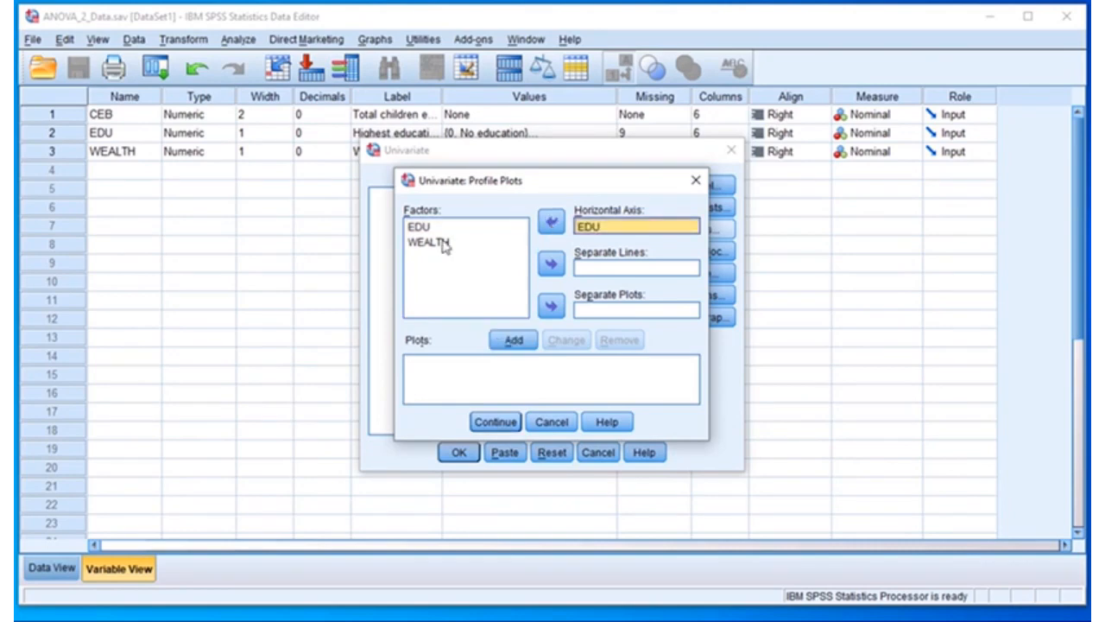
pyautogui.click(436, 245)
pyautogui.click(551, 265)
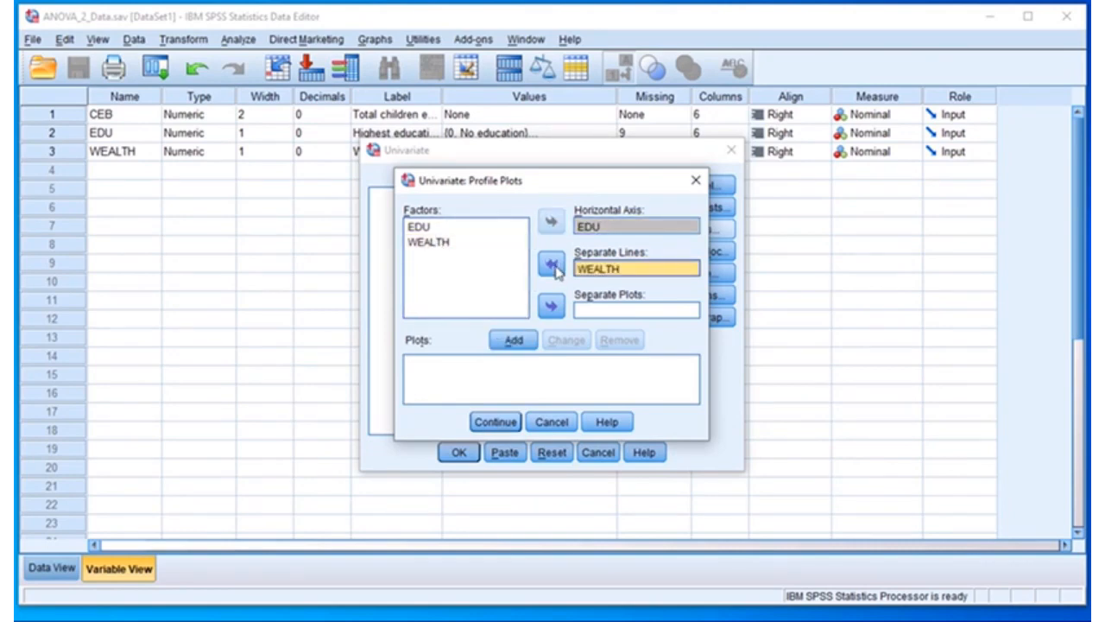
pyautogui.click(513, 341)
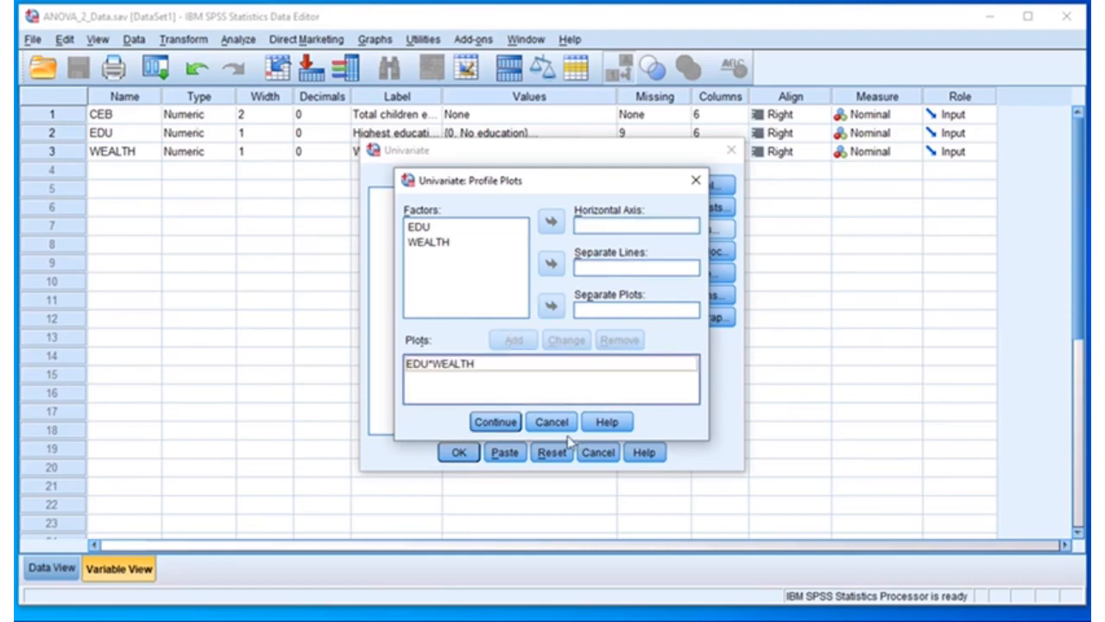
pyautogui.click(510, 423)
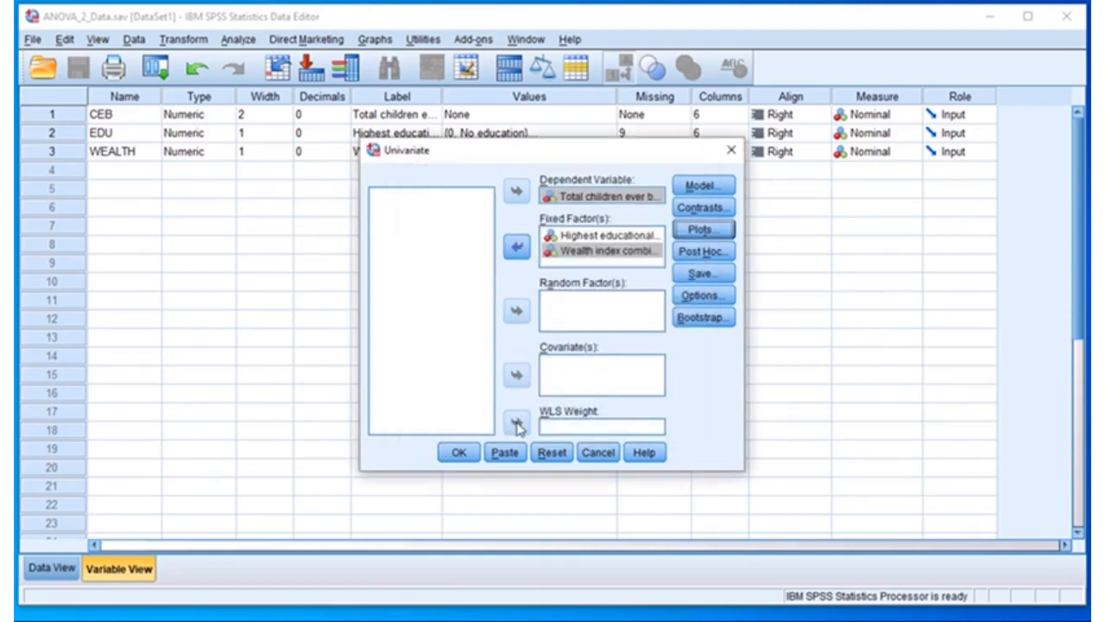
# Request Tukey post hoc tests for both EDU and WEALTH.
pyautogui.click(704, 252)
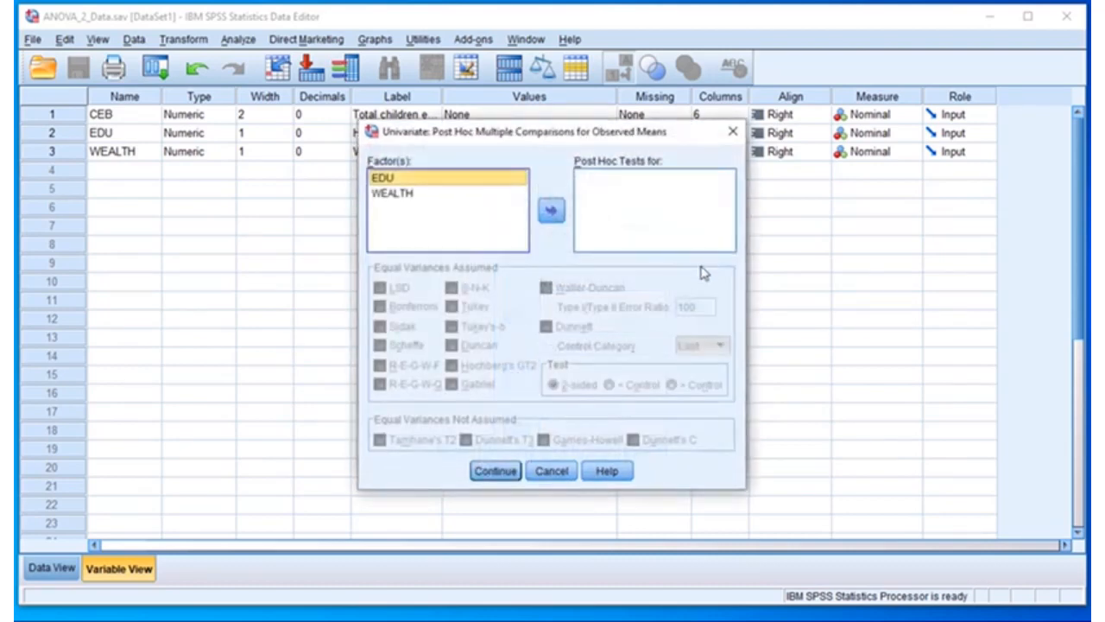
pyautogui.click(553, 213)
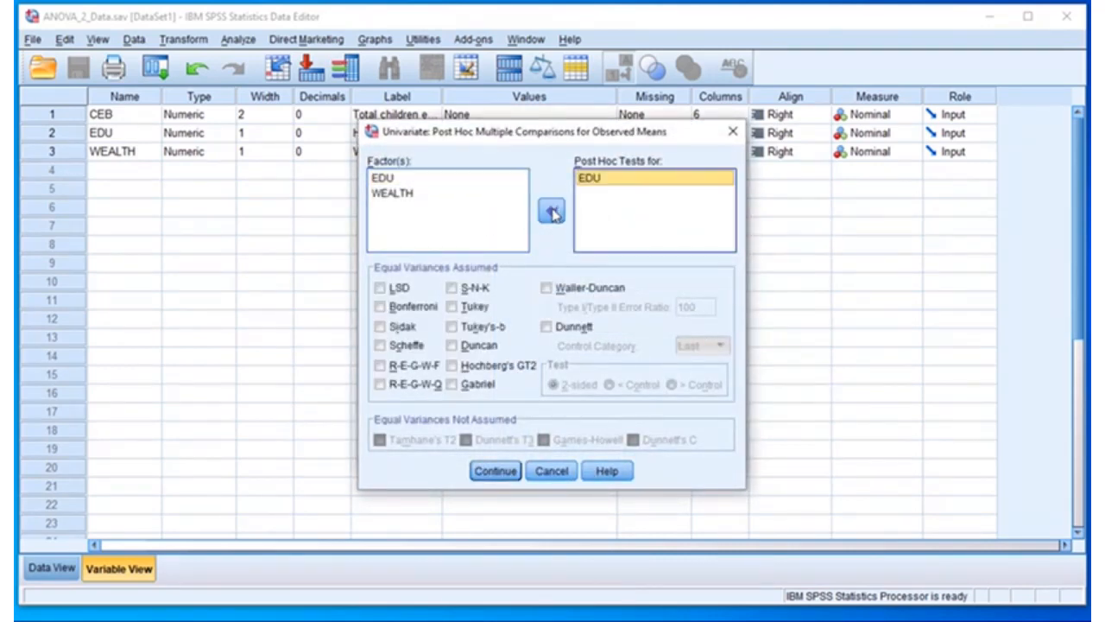
pyautogui.click(402, 196)
pyautogui.click(552, 213)
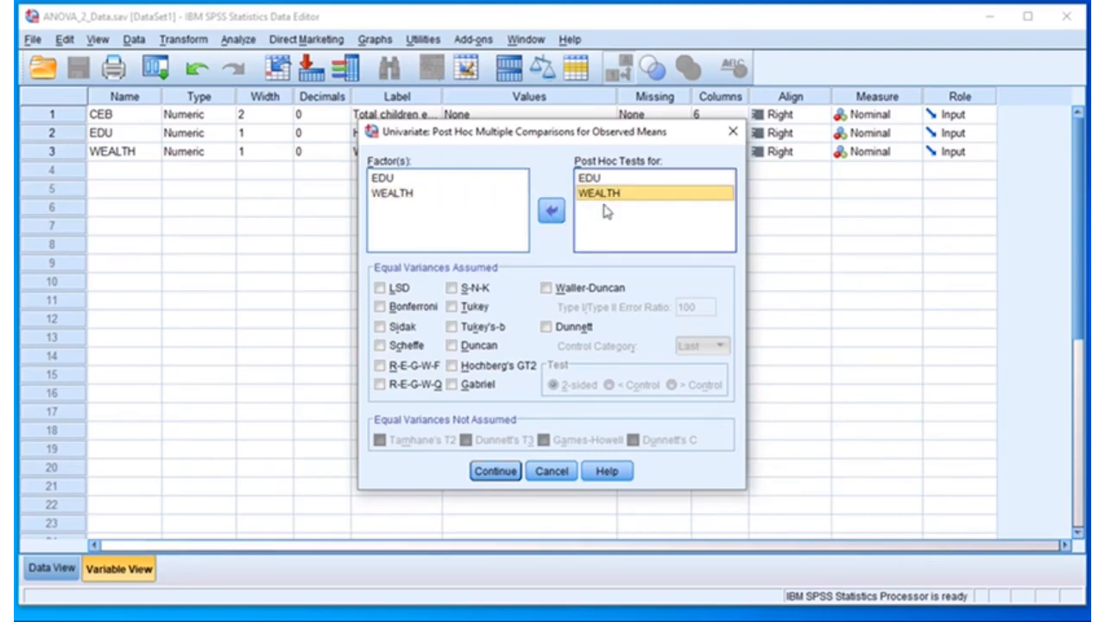
pyautogui.click(453, 308)
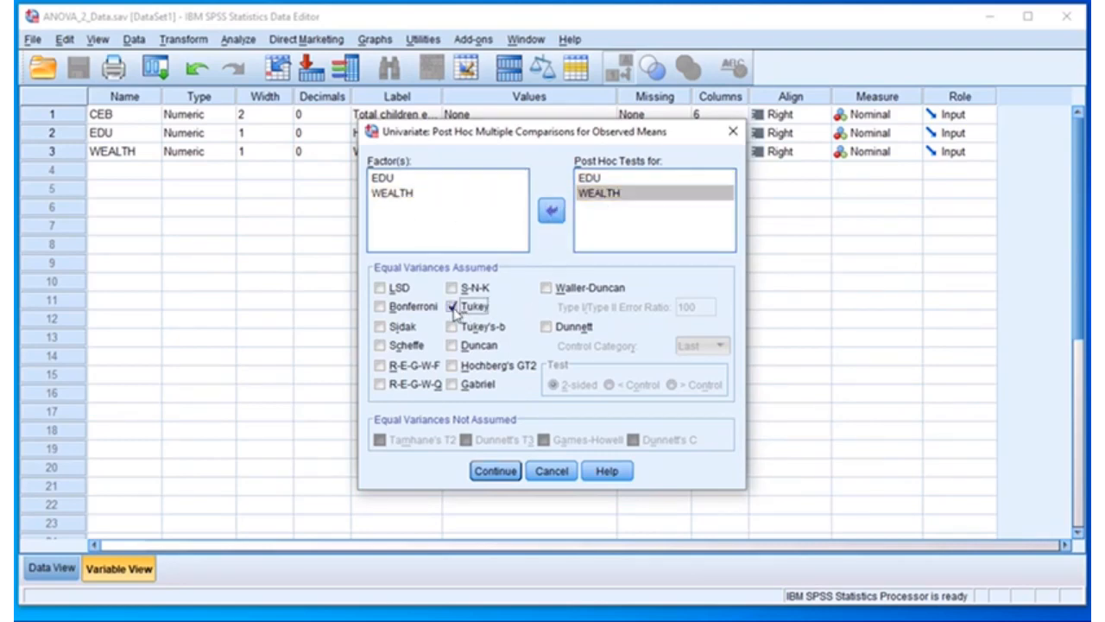
pyautogui.click(494, 471)
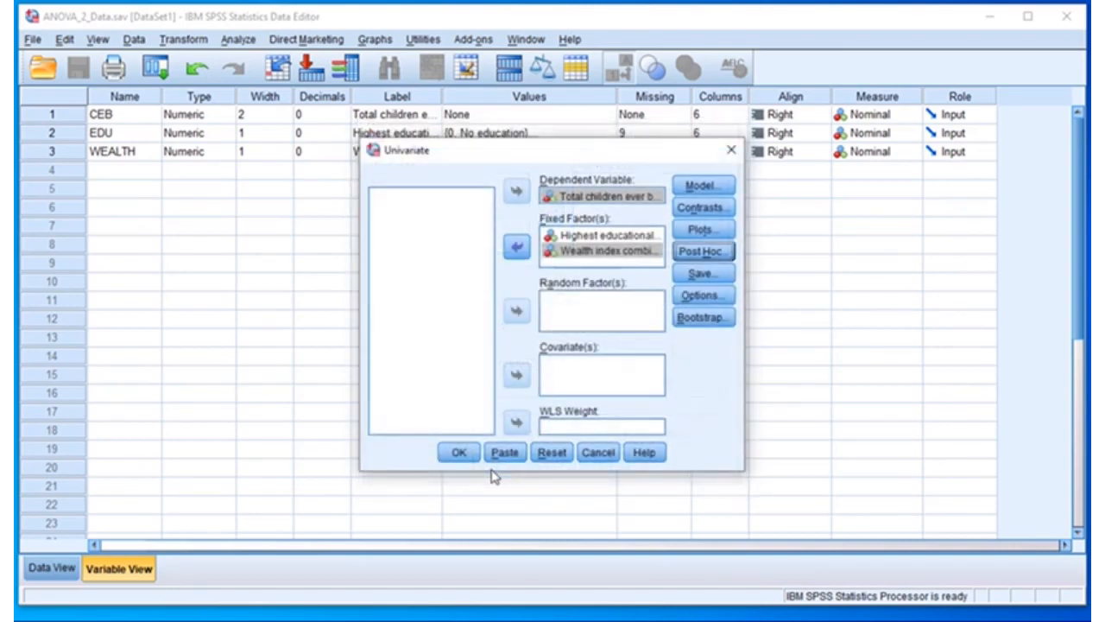
# Enable descriptive statistics and homogeneity tests in the model options, leaving effect size estimates off, and run the analysis.
pyautogui.click(696, 298)
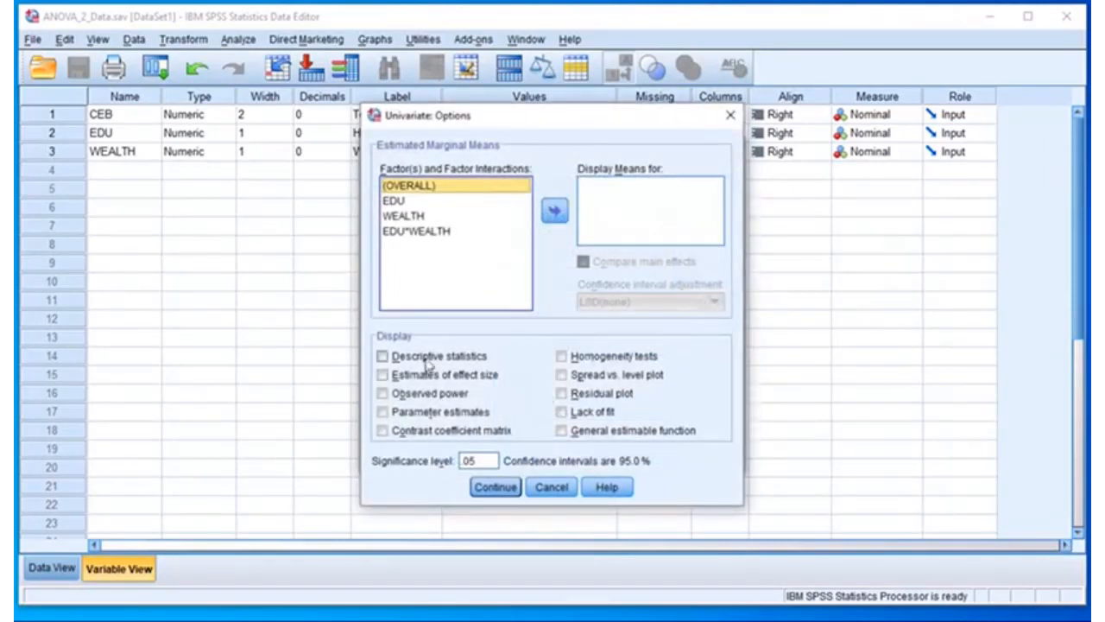
pyautogui.click(426, 360)
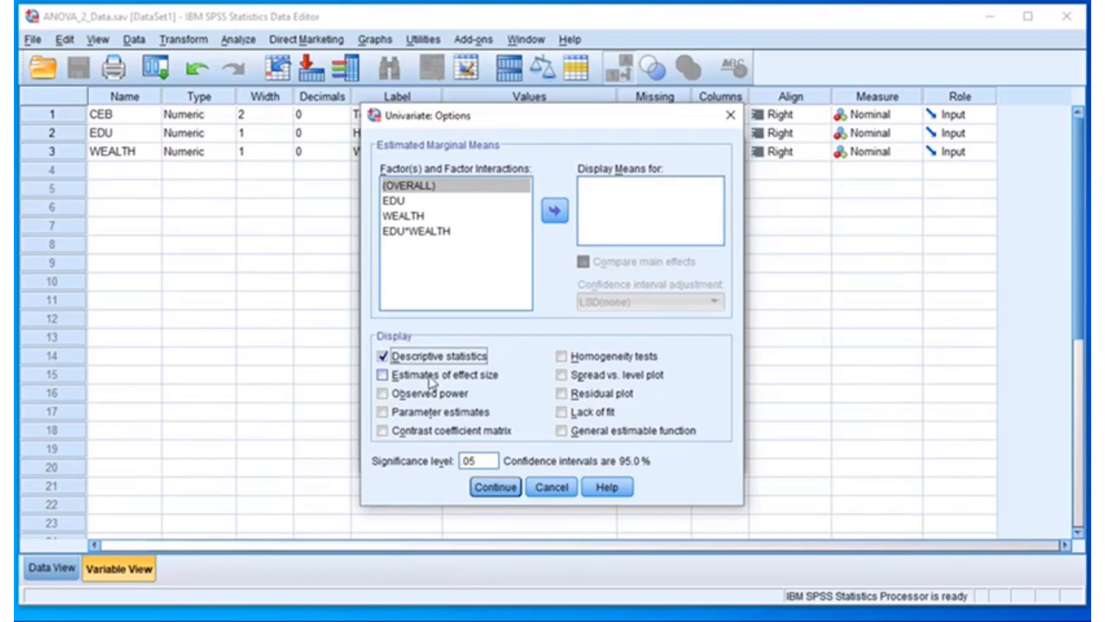
pyautogui.click(429, 378)
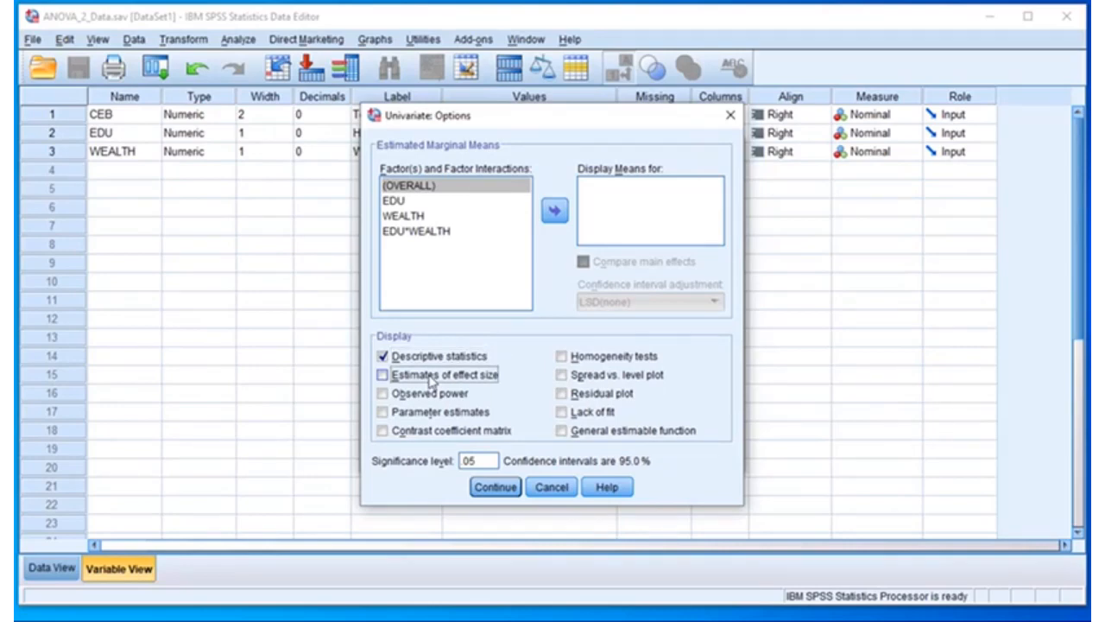
pyautogui.click(561, 359)
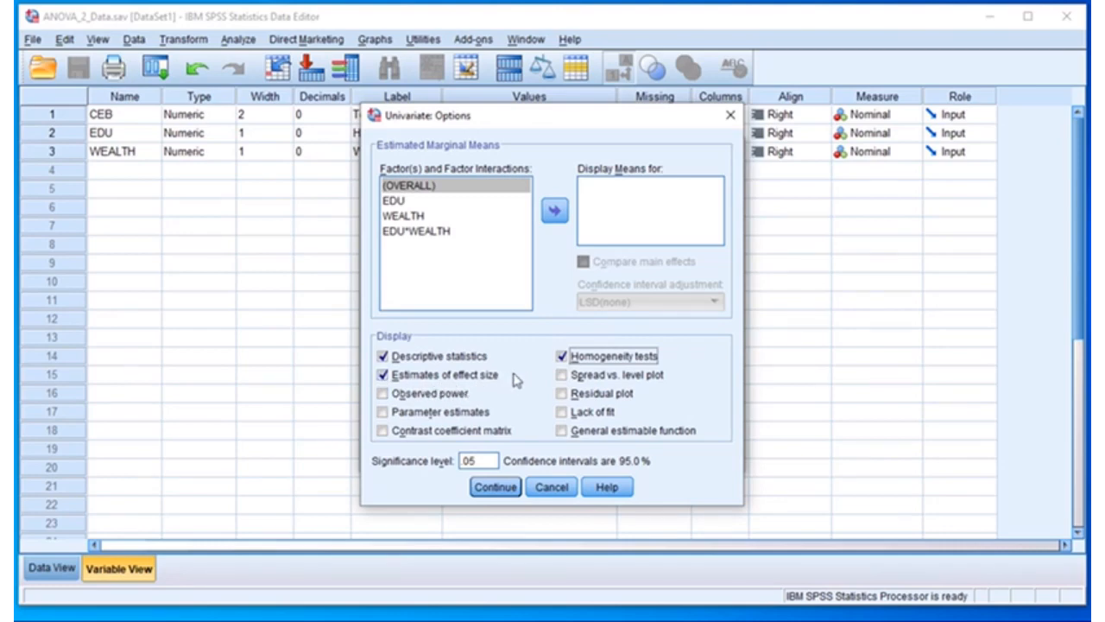
pyautogui.click(384, 378)
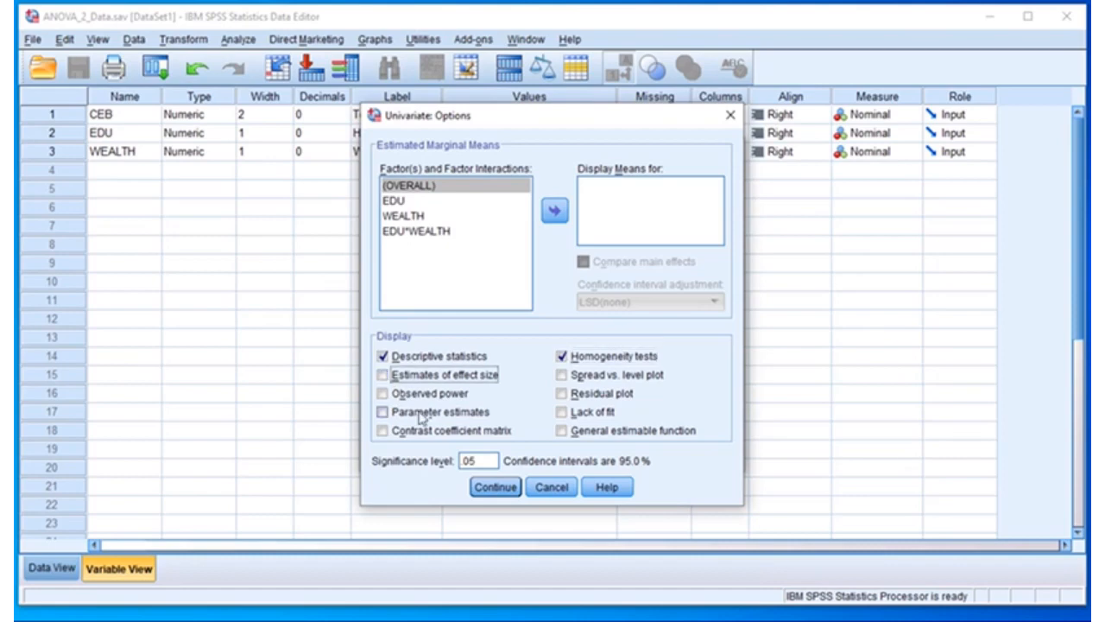
pyautogui.click(496, 489)
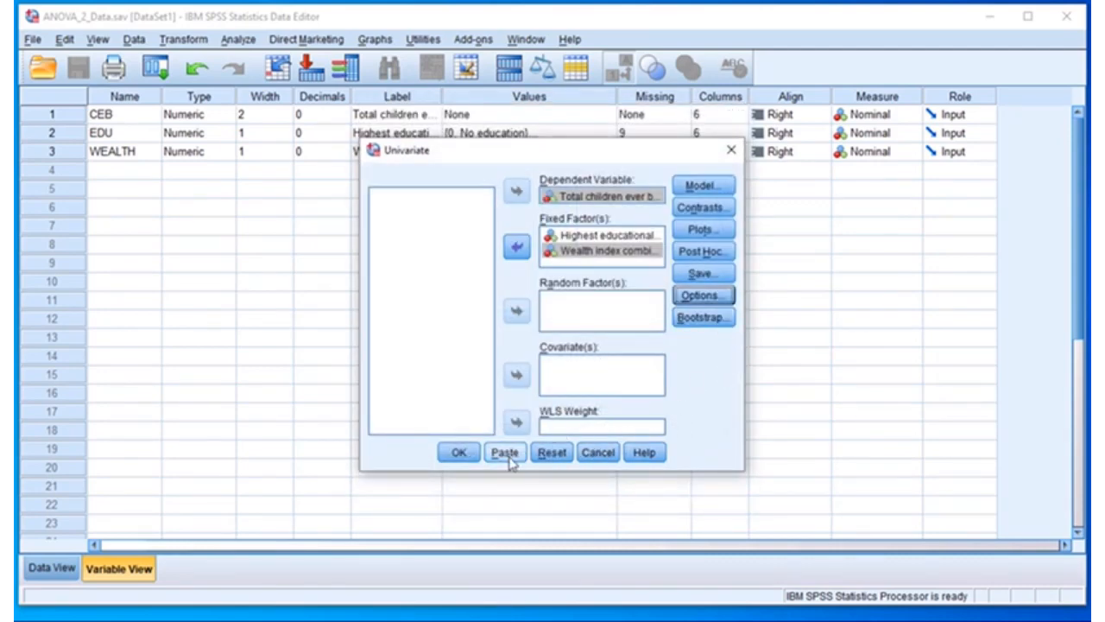
pyautogui.click(458, 453)
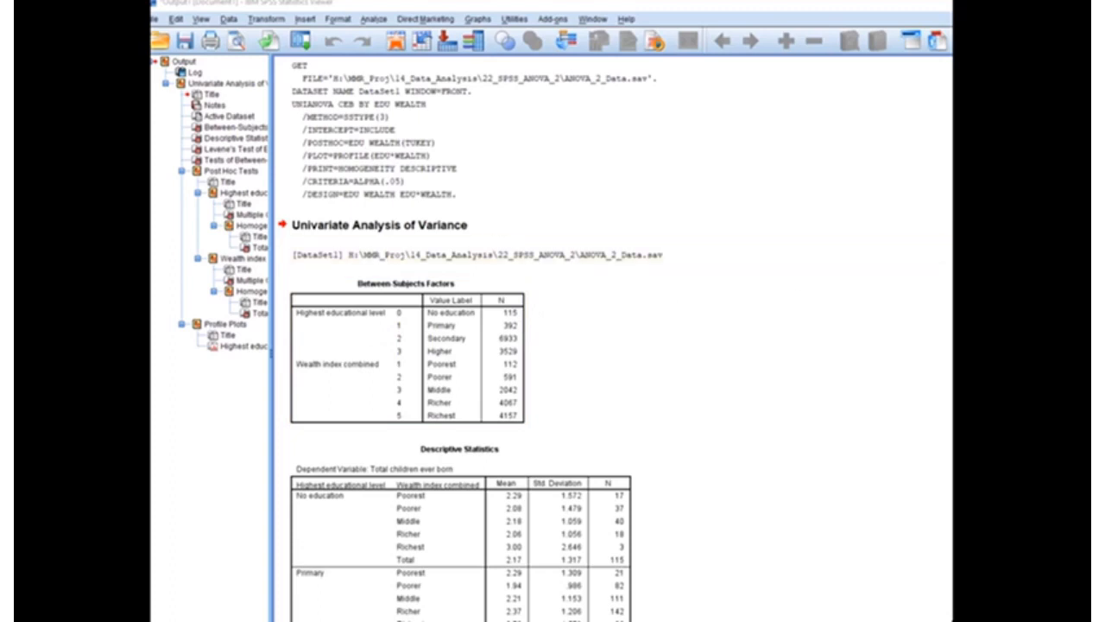
# Examine the output's descriptive statistics, Levene's test, between-subjects effects and the post hoc comparisons for highest educational level.
pyautogui.scroll(-5, 604, 345)
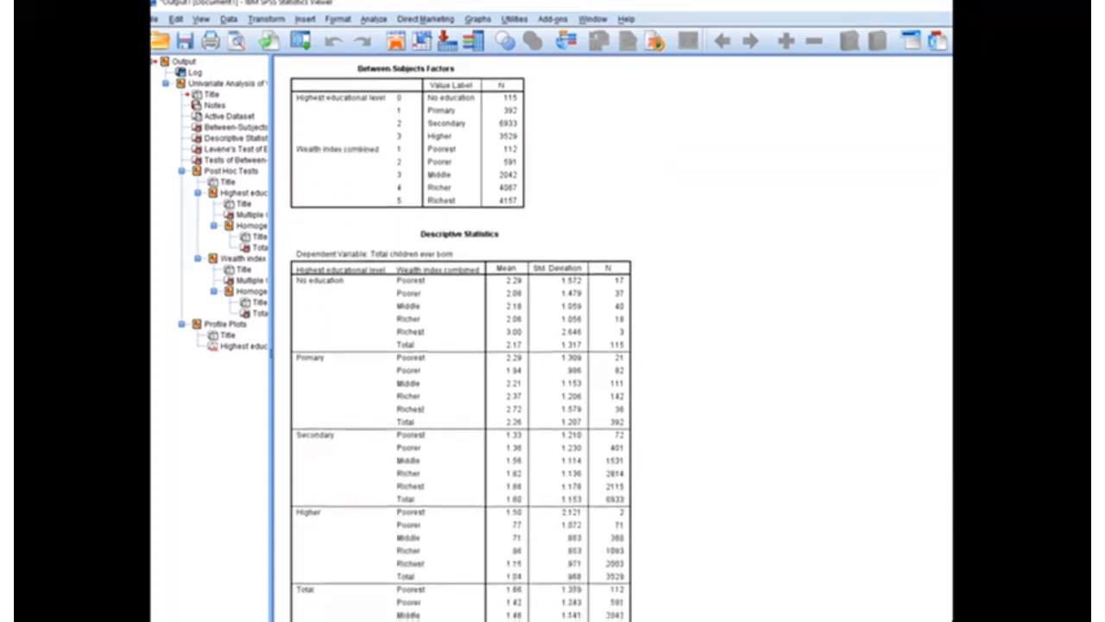
pyautogui.scroll(-4, 457, 345)
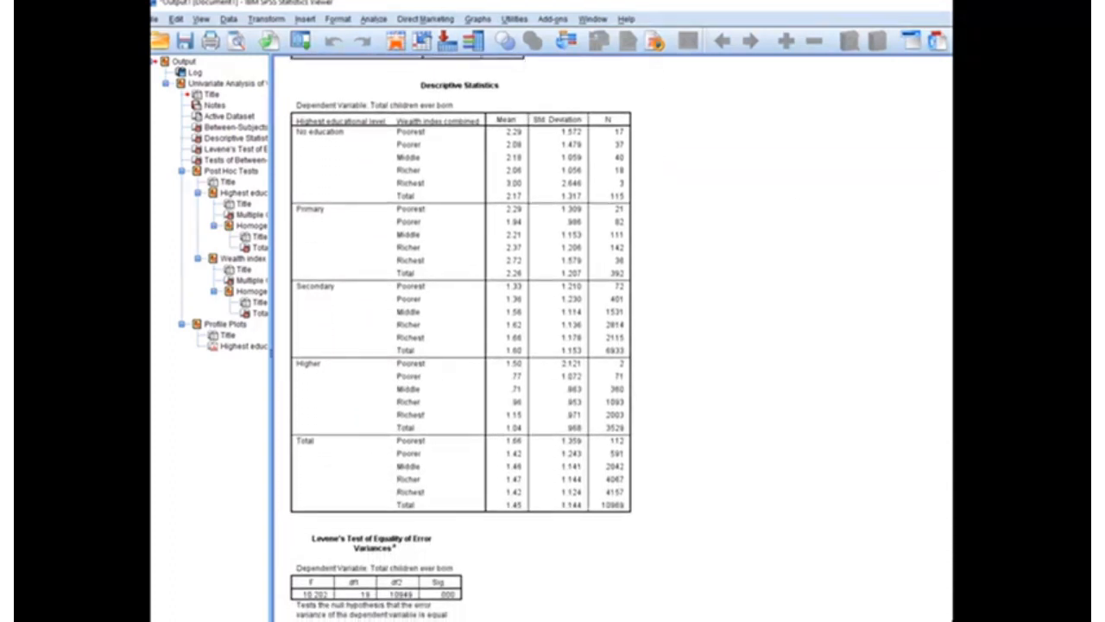
pyautogui.scroll(-1, 604, 345)
pyautogui.click(371, 145)
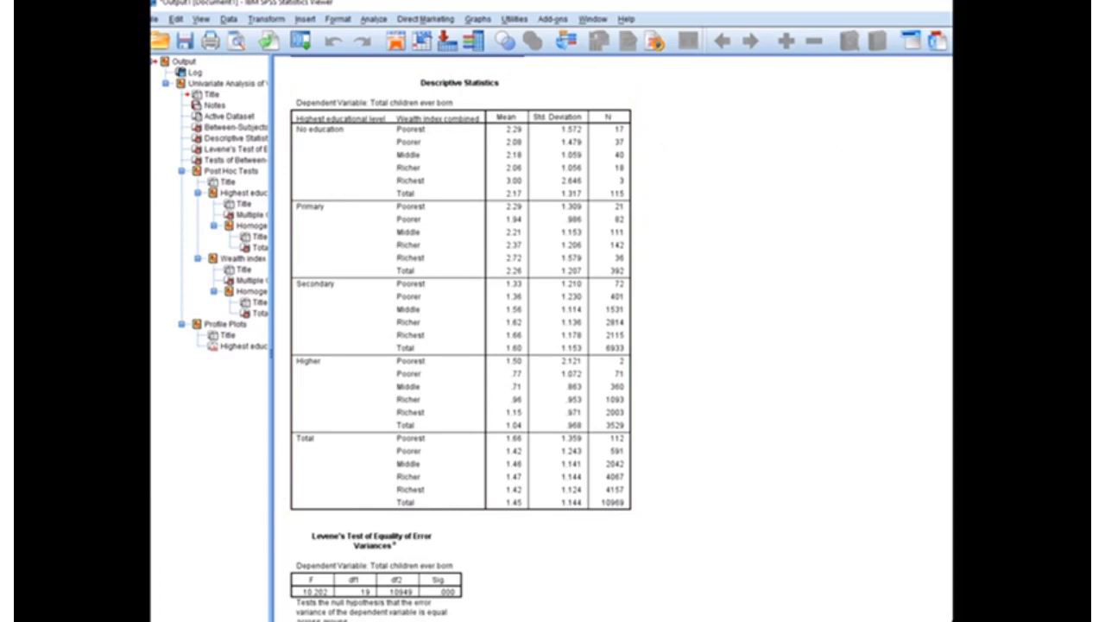
pyautogui.scroll(-10, 457, 336)
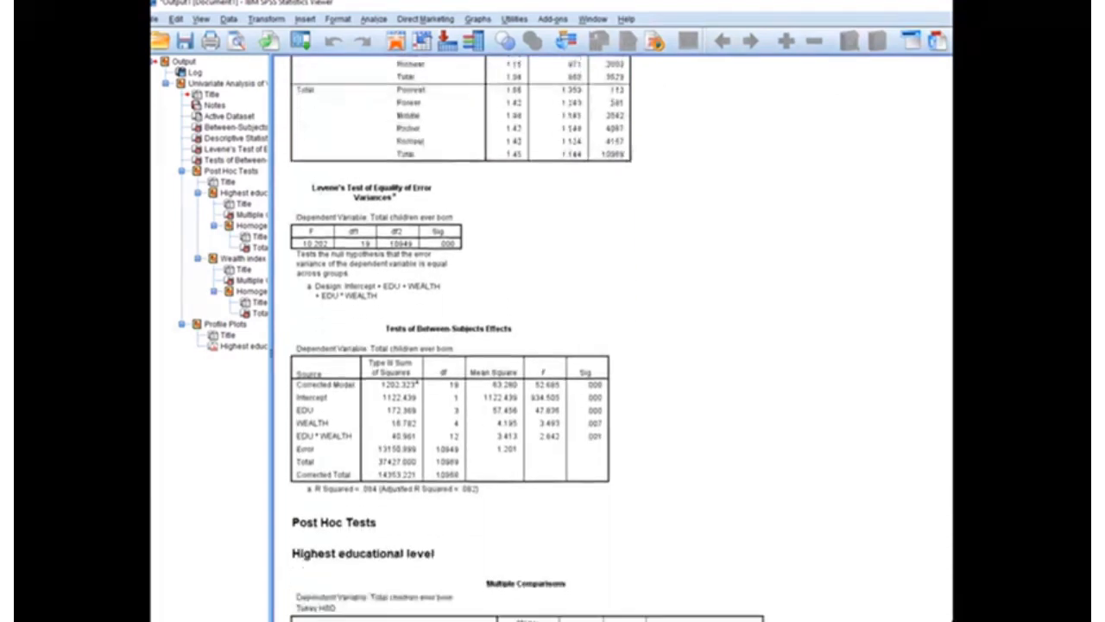
pyautogui.scroll(1, 535, 337)
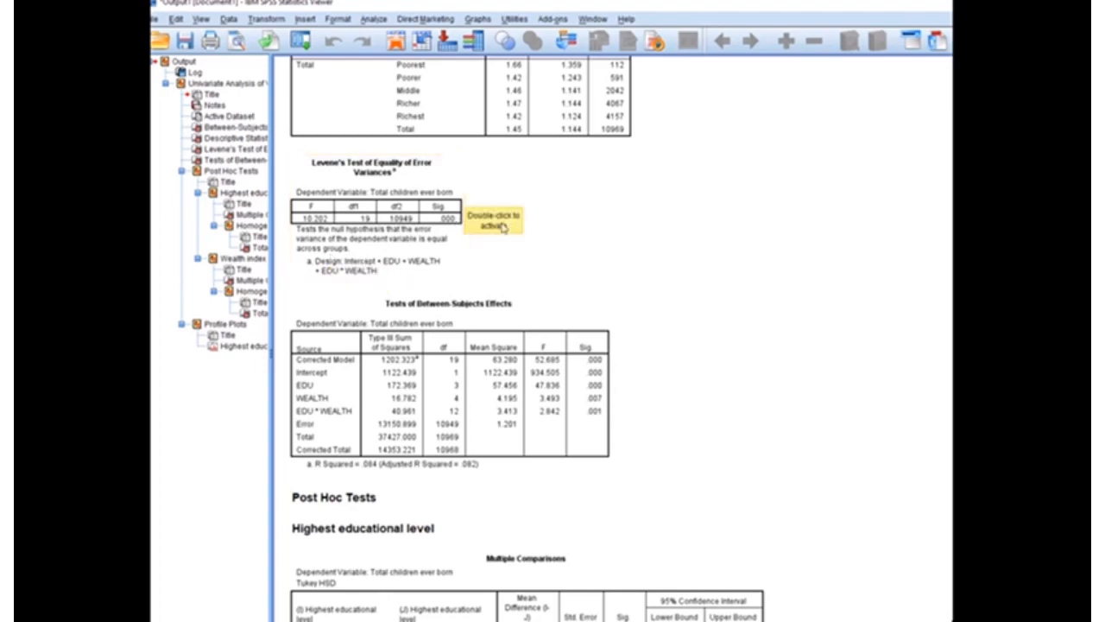
pyautogui.scroll(-5, 483, 216)
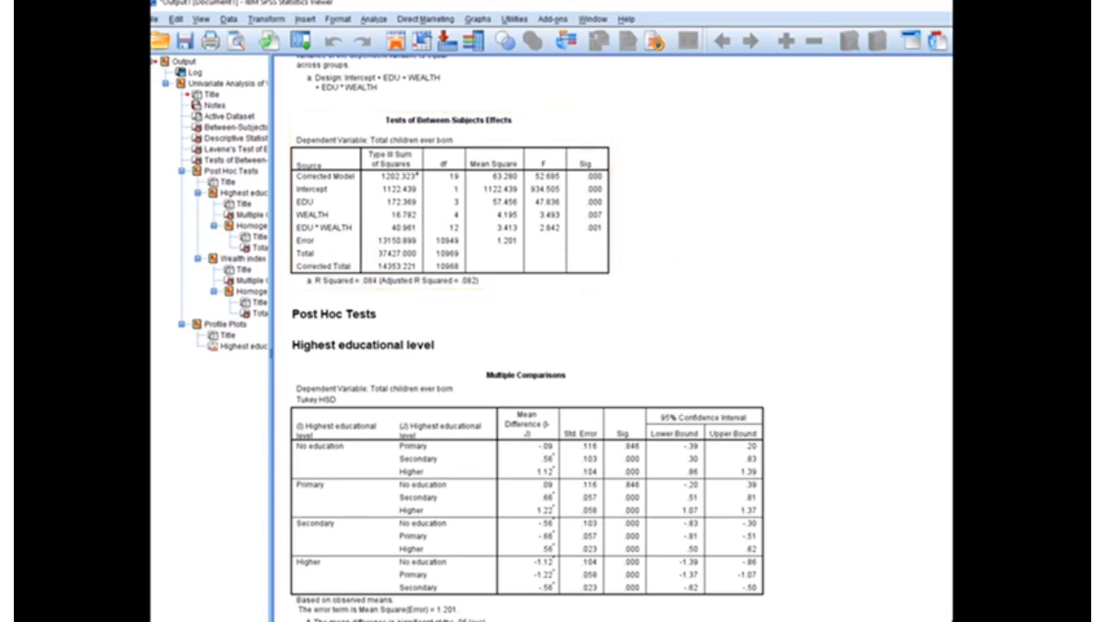
# Examine the Tukey homogeneous subsets for highest educational level, plus the multiple comparisons and homogeneous subsets for the combined wealth index.
pyautogui.scroll(-5, 527, 337)
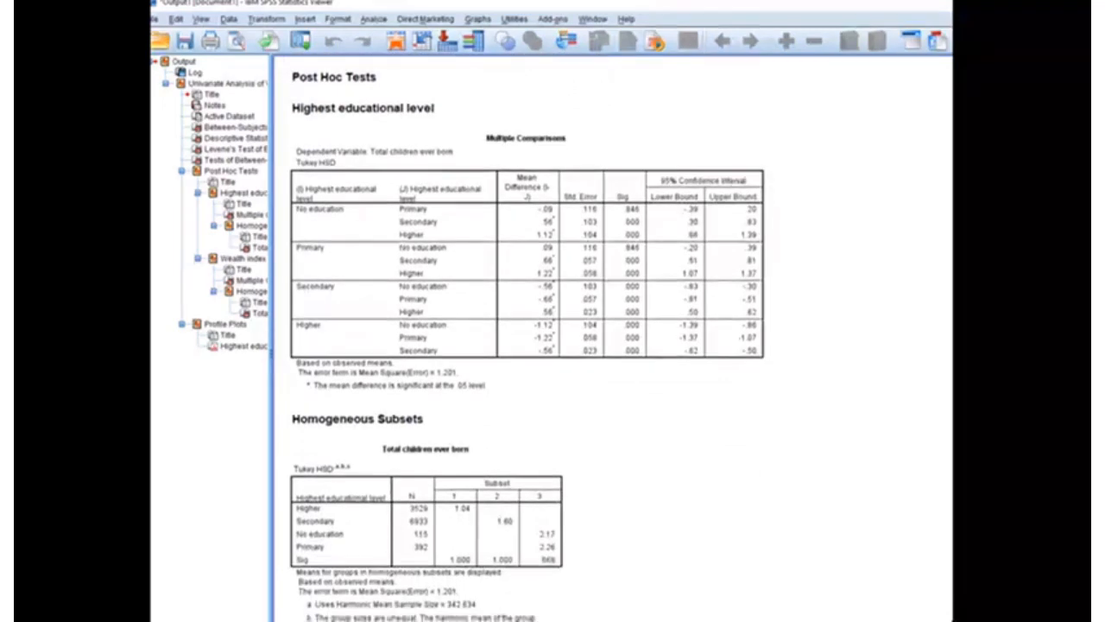
pyautogui.scroll(-3, 526, 337)
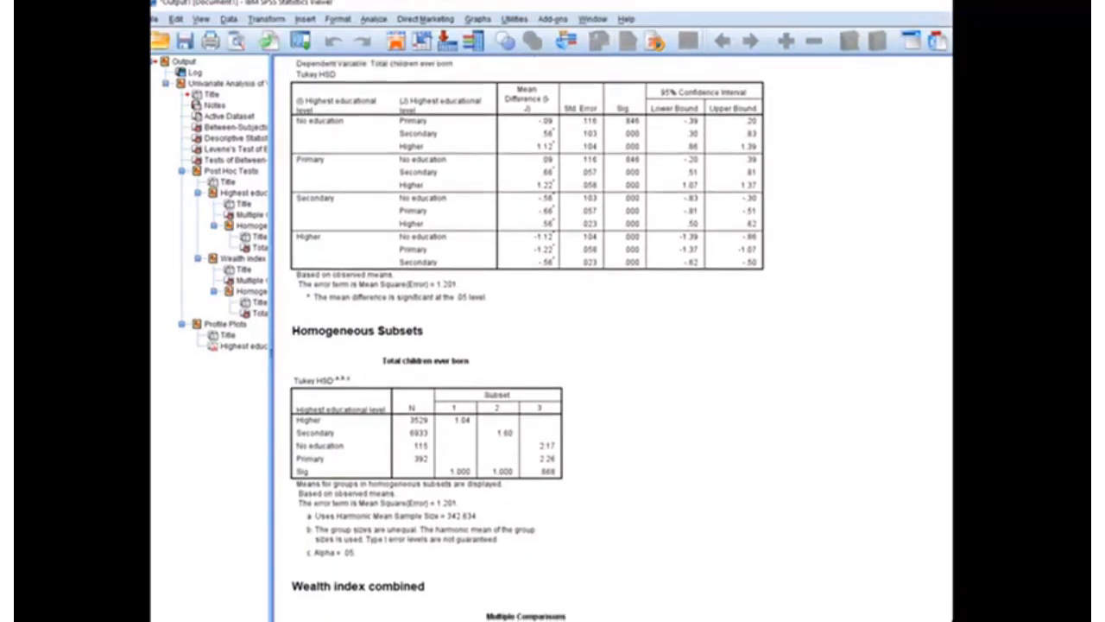
pyautogui.scroll(-4, 526, 336)
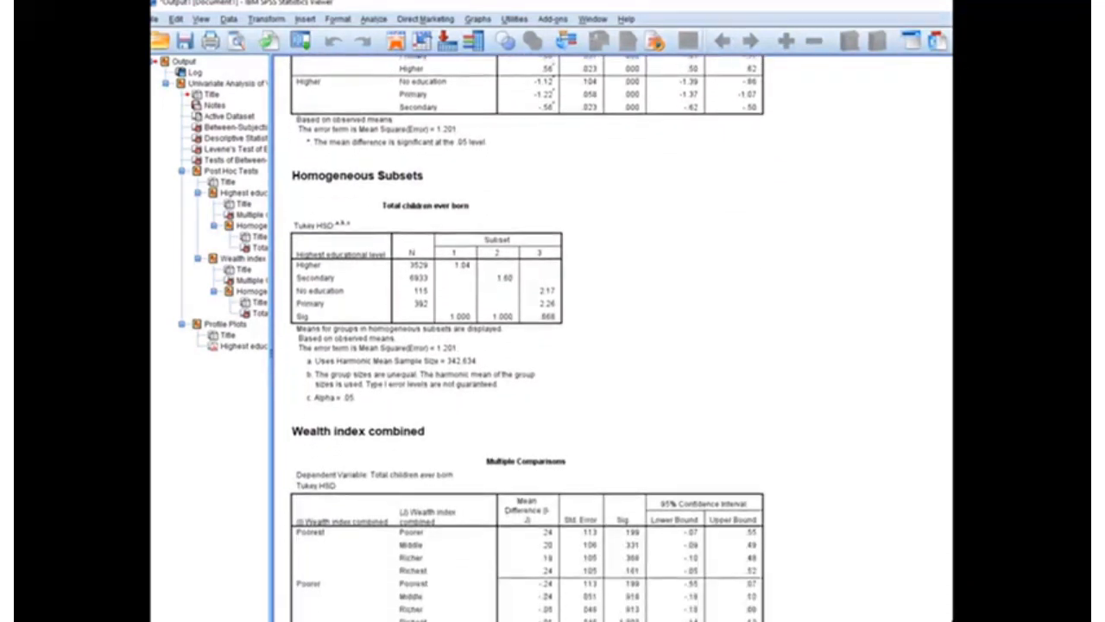
pyautogui.scroll(-7, 526, 336)
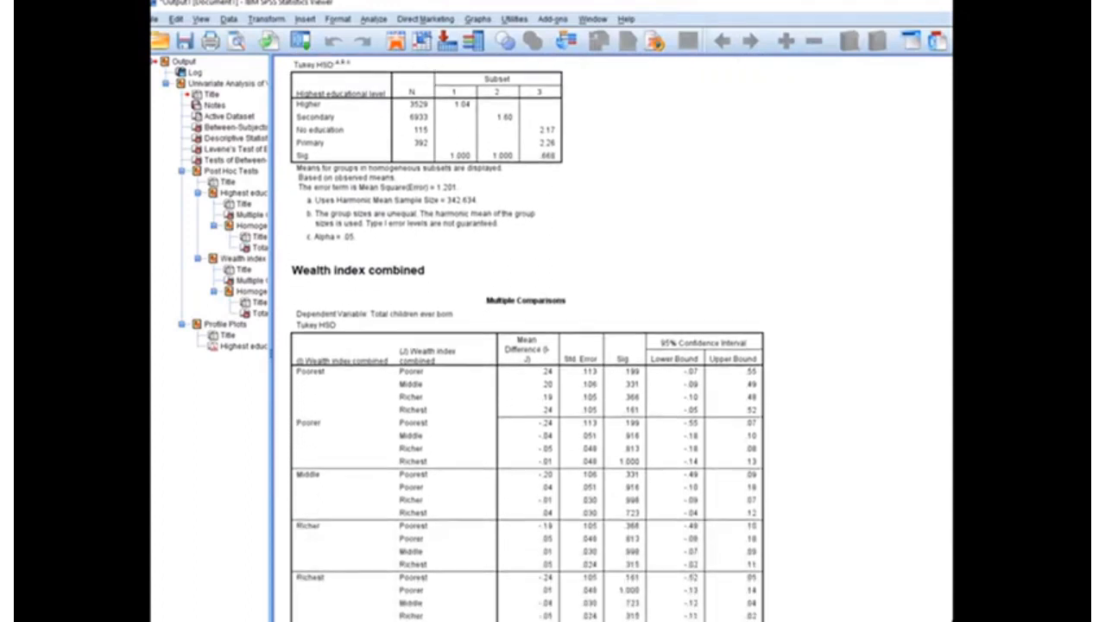
pyautogui.scroll(-2, 440, 219)
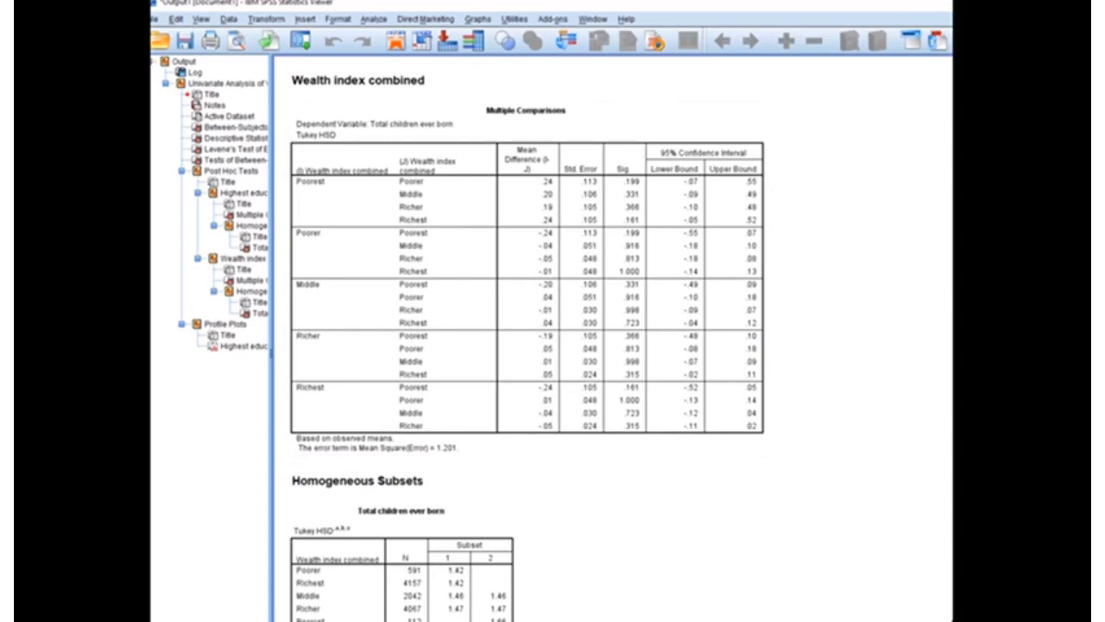
pyautogui.scroll(-10, 527, 345)
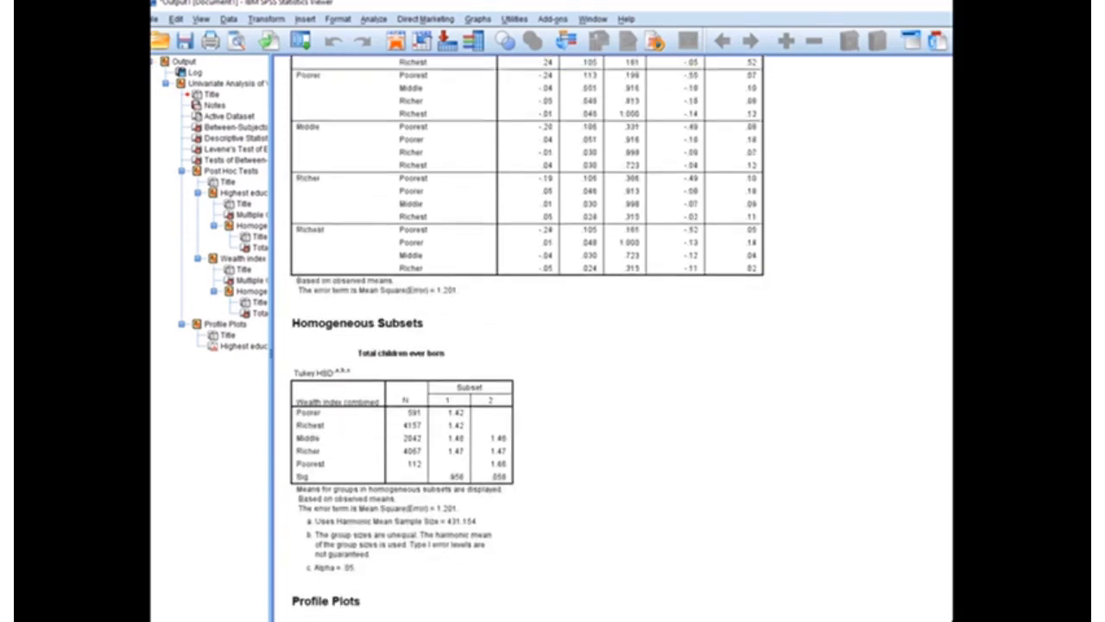